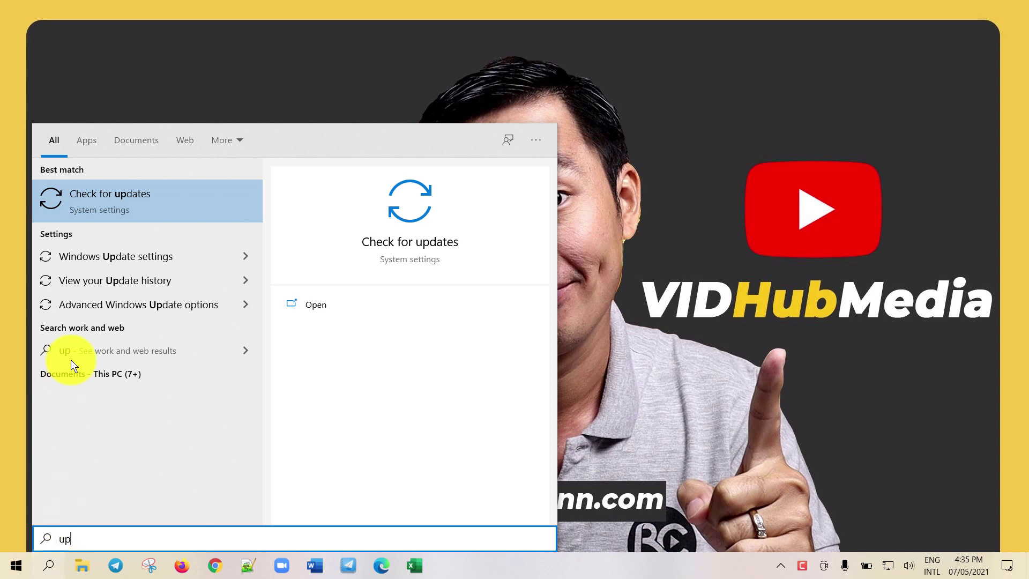
Step: Choose the 'Check for updates' search result to reach the Windows Update settings page
left_click(143, 199)
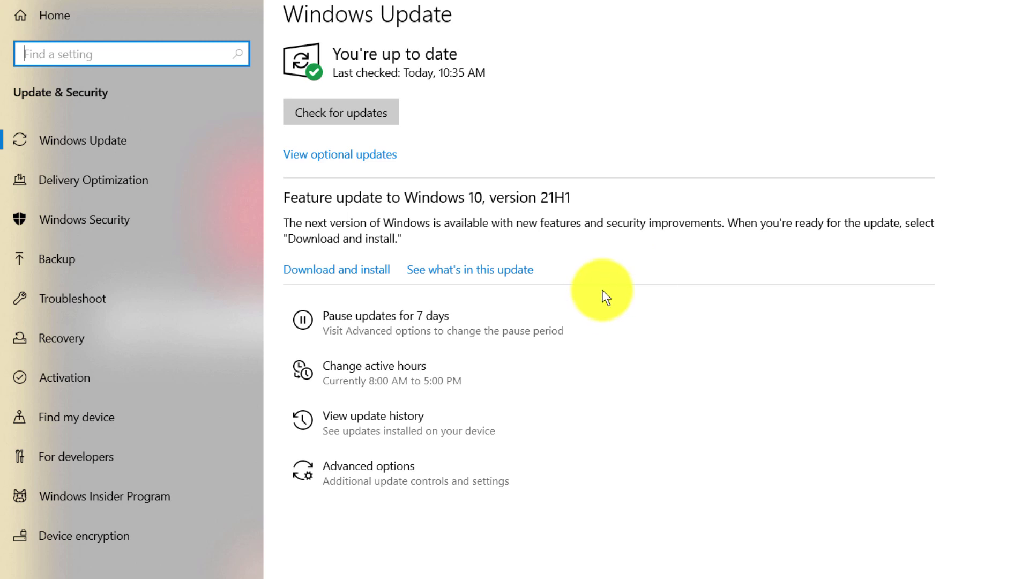
Step: Go to the Windows Insider Program page from the Update & Security sidebar
left_click(162, 501)
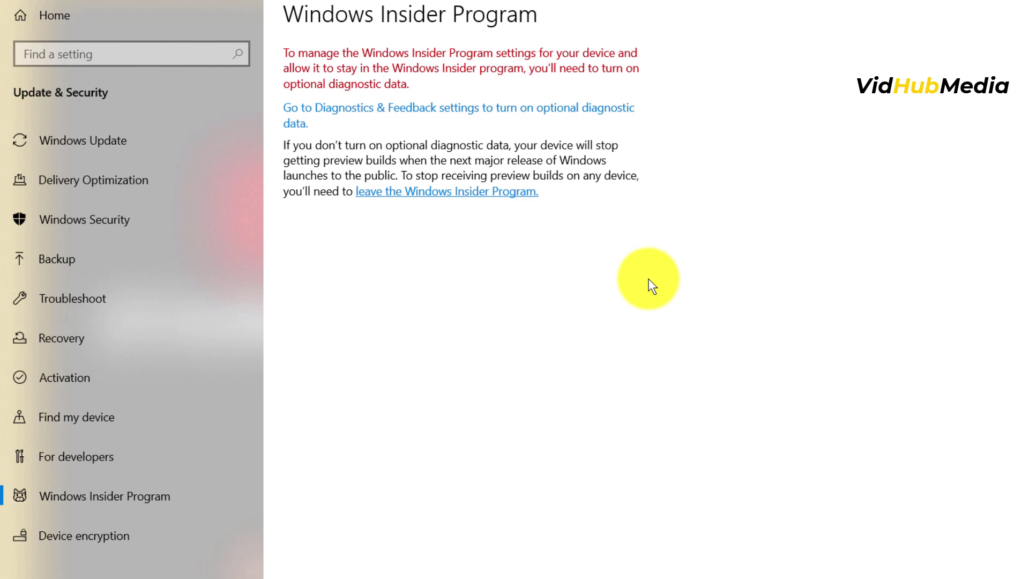
Step: On the Diagnostics & feedback page, select Optional diagnostic data instead of Required
left_click(385, 110)
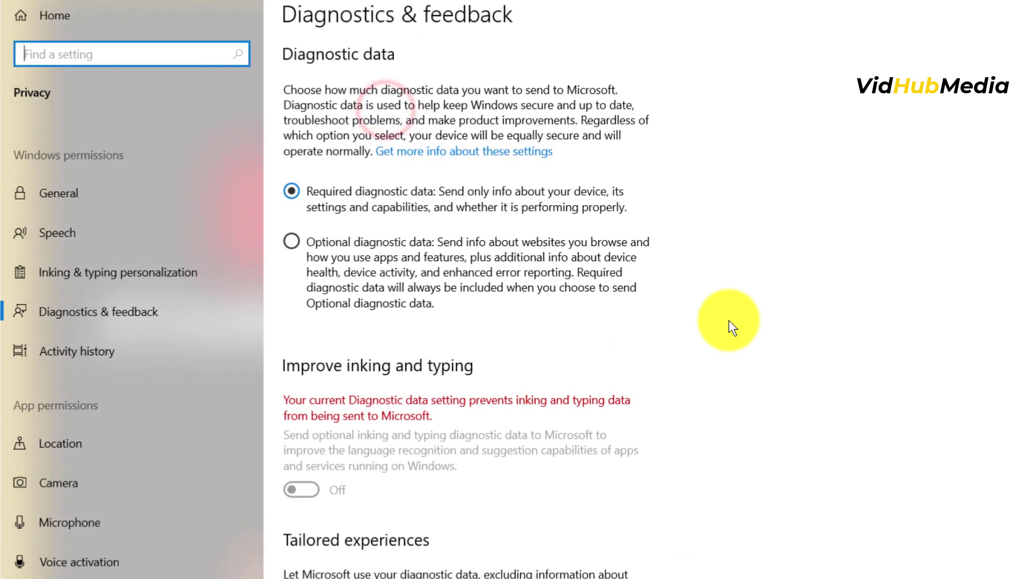
left_click(291, 241)
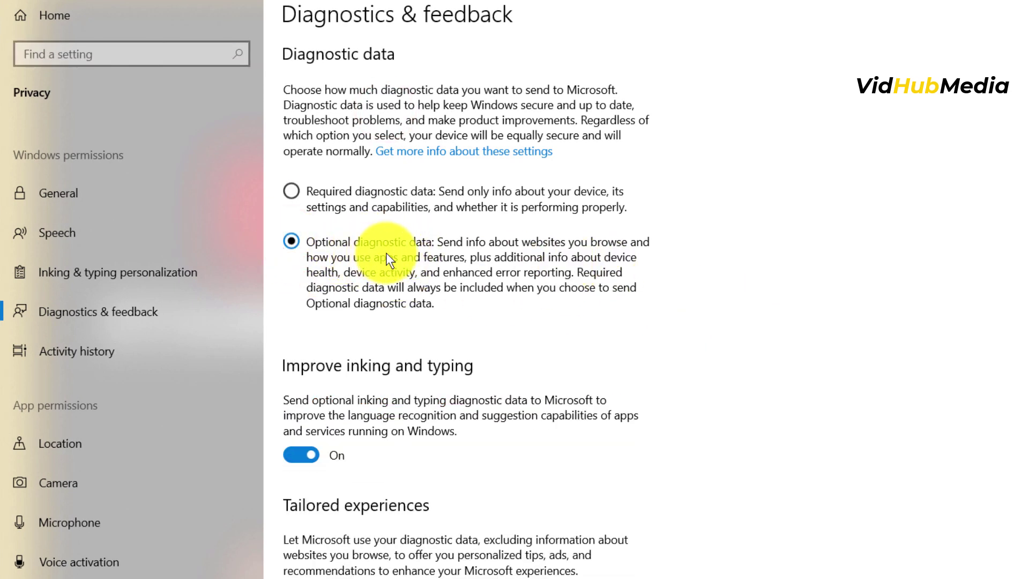
scroll(590, 316, "down", 10)
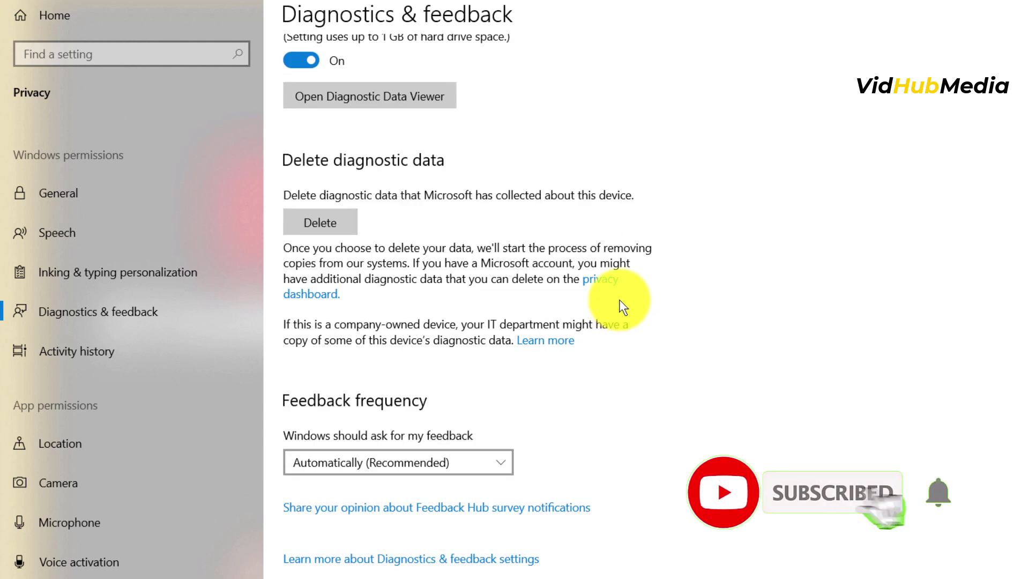
scroll(616, 301, "up", 10)
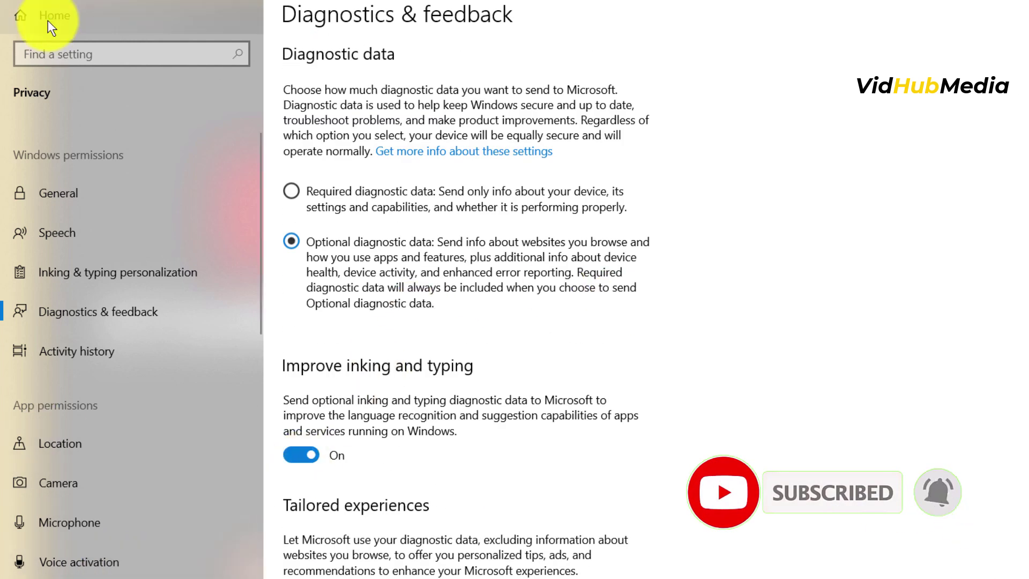
Step: Go back through Home and a search for 'upd' to the Windows Insider Program page
left_click(33, 15)
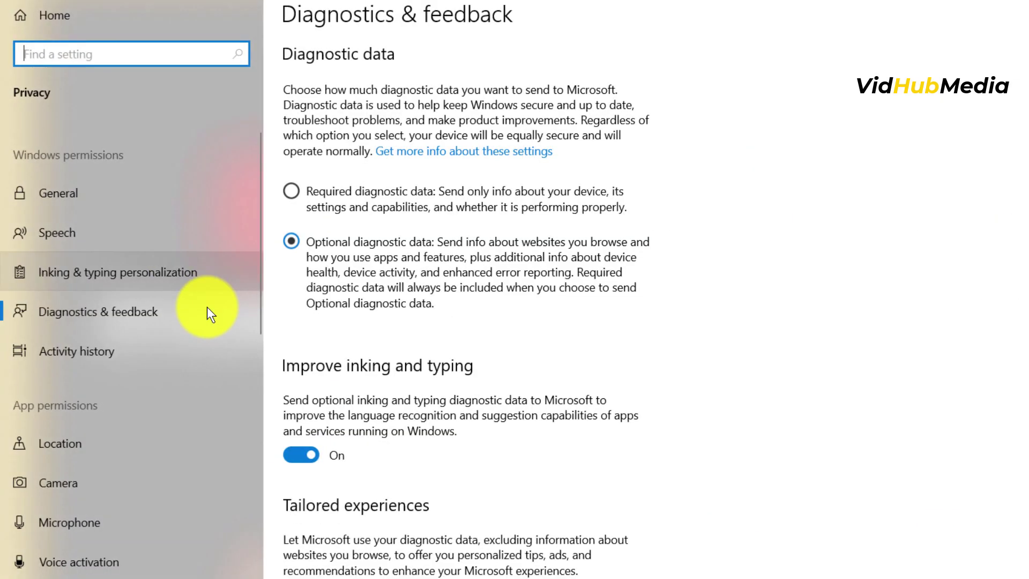
type("upd")
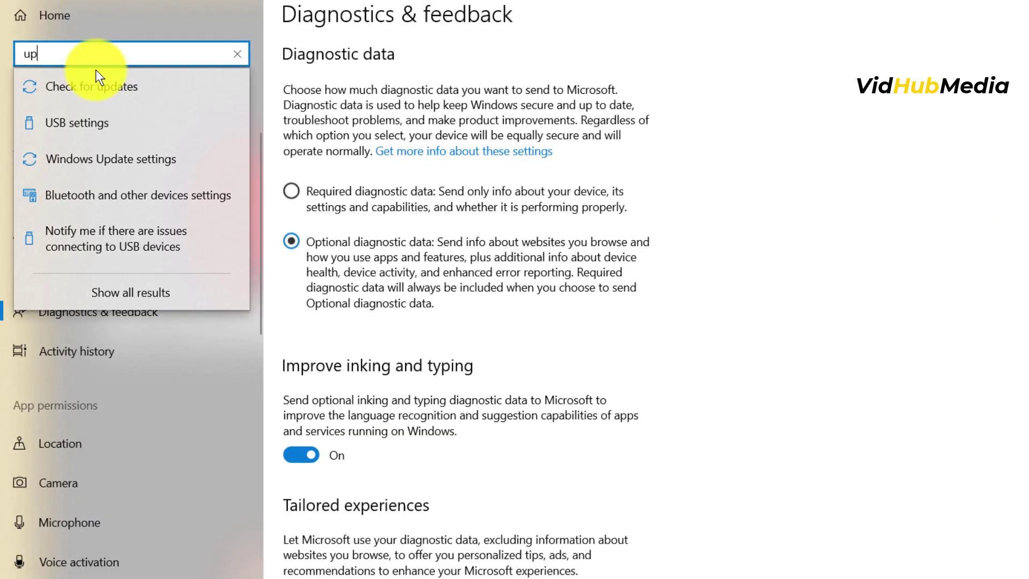
left_click(75, 83)
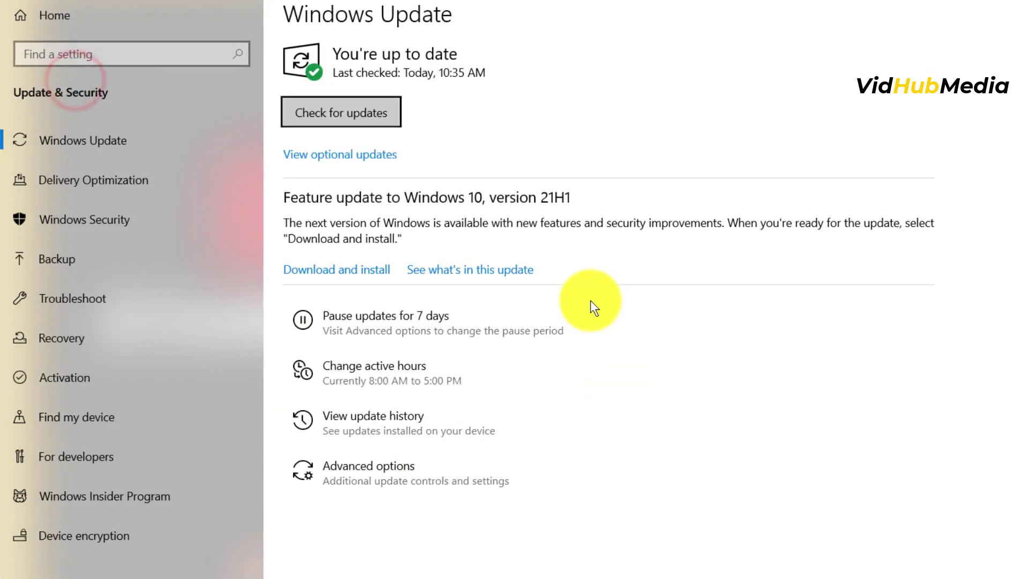
left_click(83, 506)
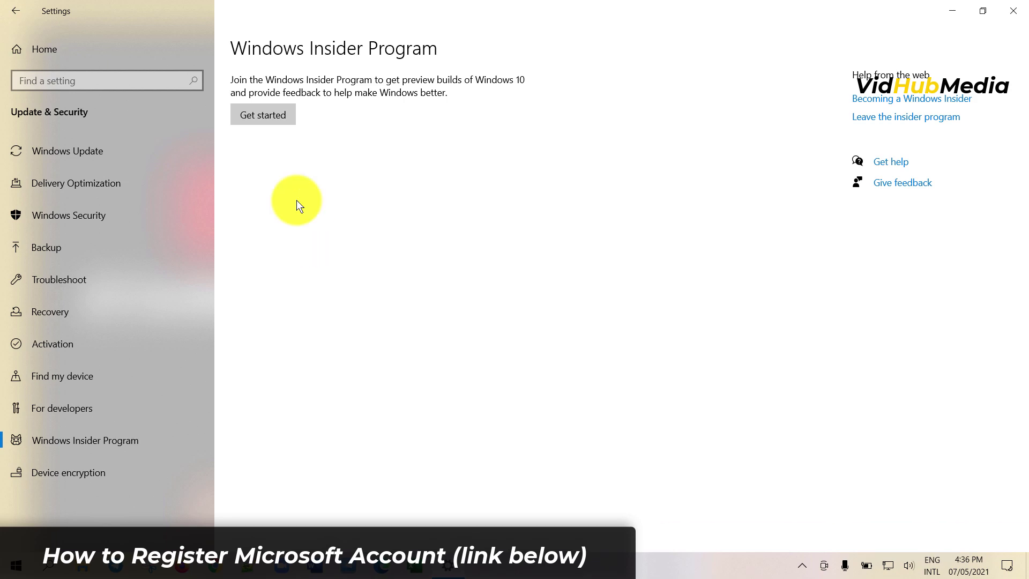
Step: Register and sign up as a Windows Insider, accepting the program agreement, then dismiss the confirmation
left_click(274, 114)
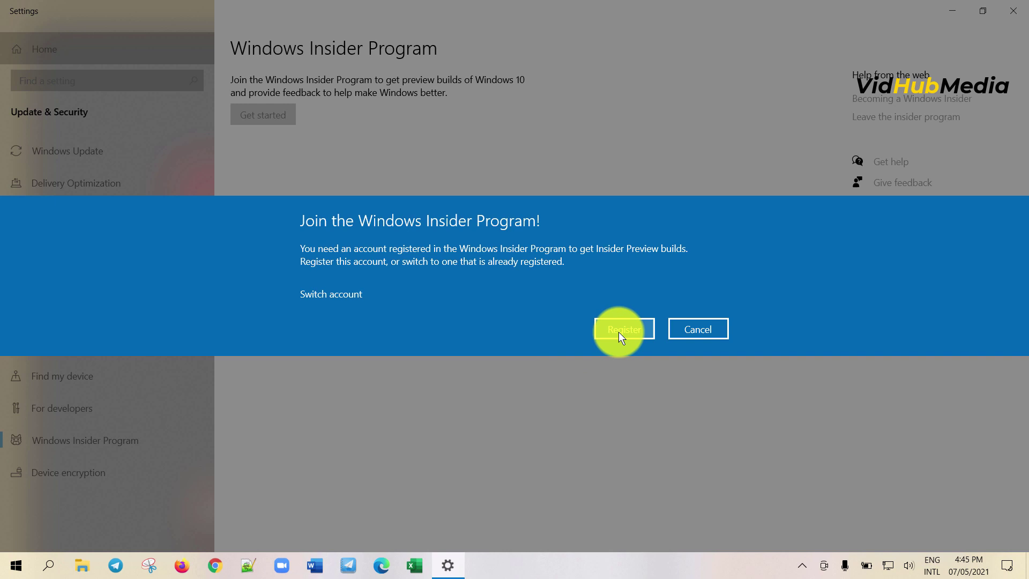
left_click(620, 329)
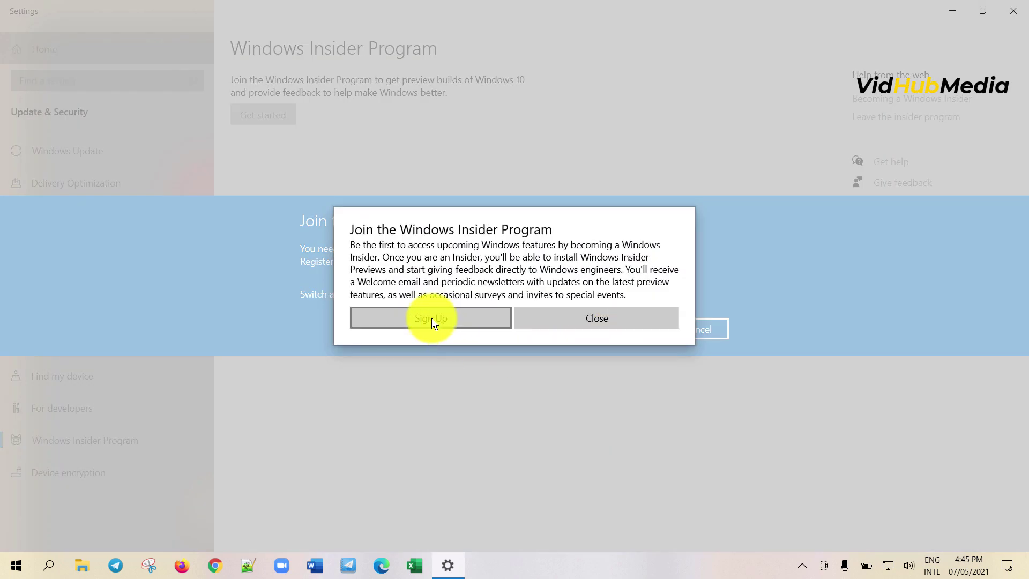
left_click(431, 317)
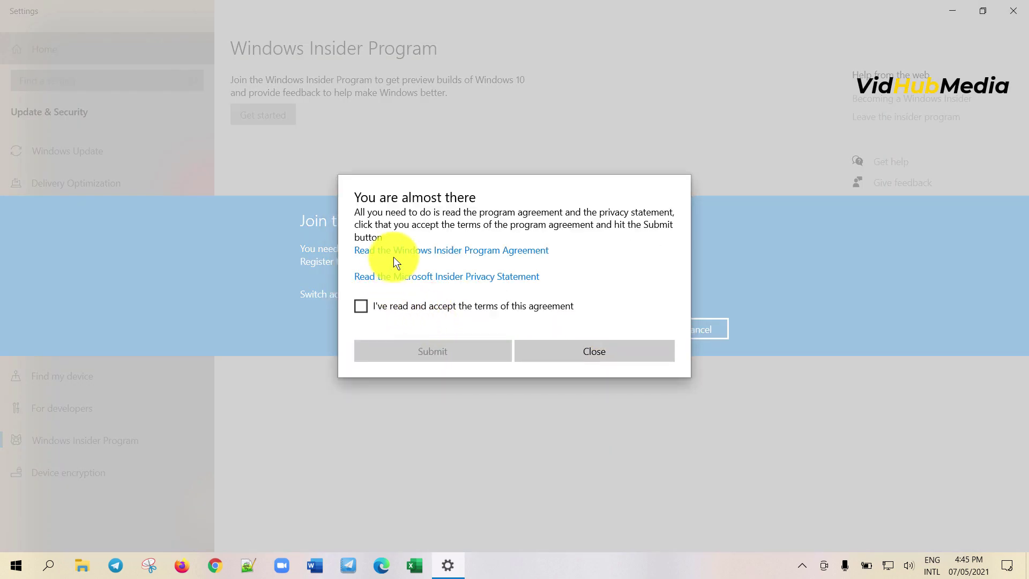
left_click(410, 307)
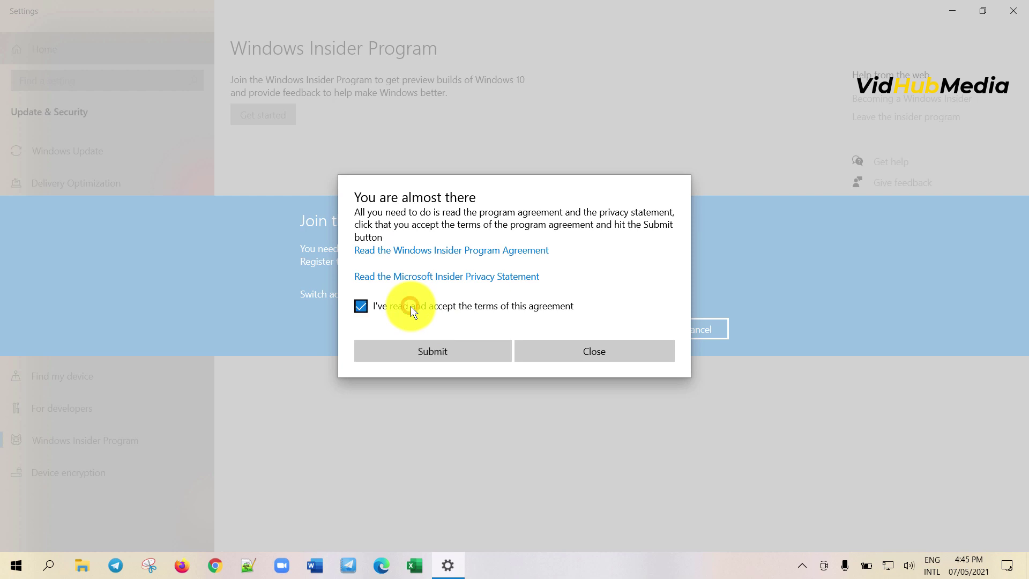
left_click(440, 360)
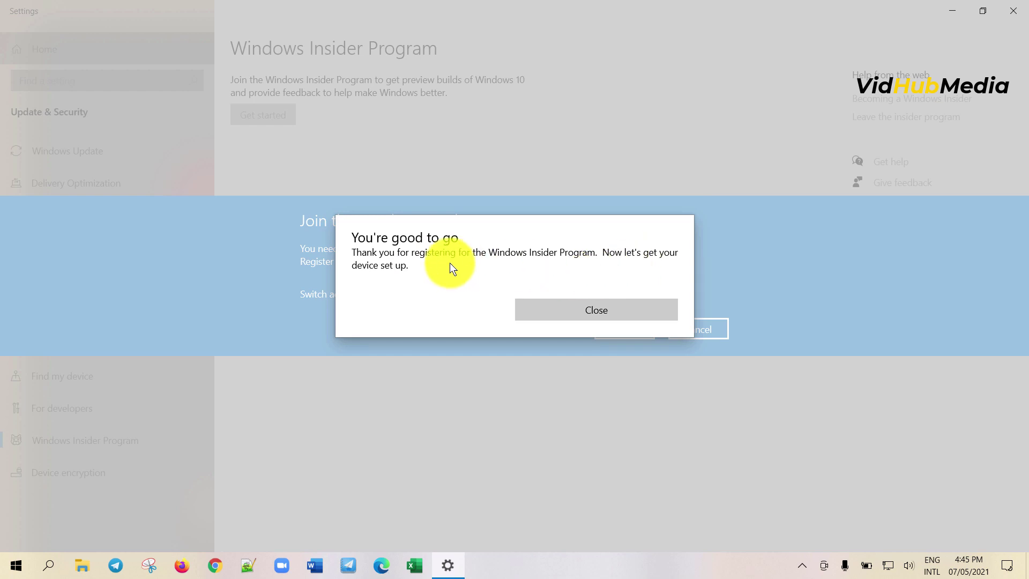
left_click(569, 310)
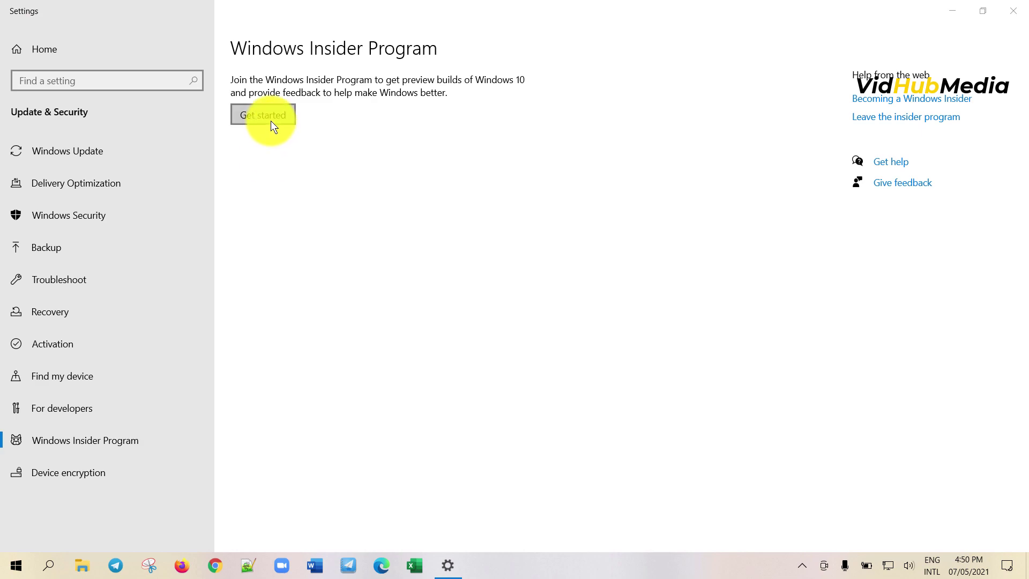
Step: Link the third listed personal Microsoft account to the Insider Program
left_click(269, 116)
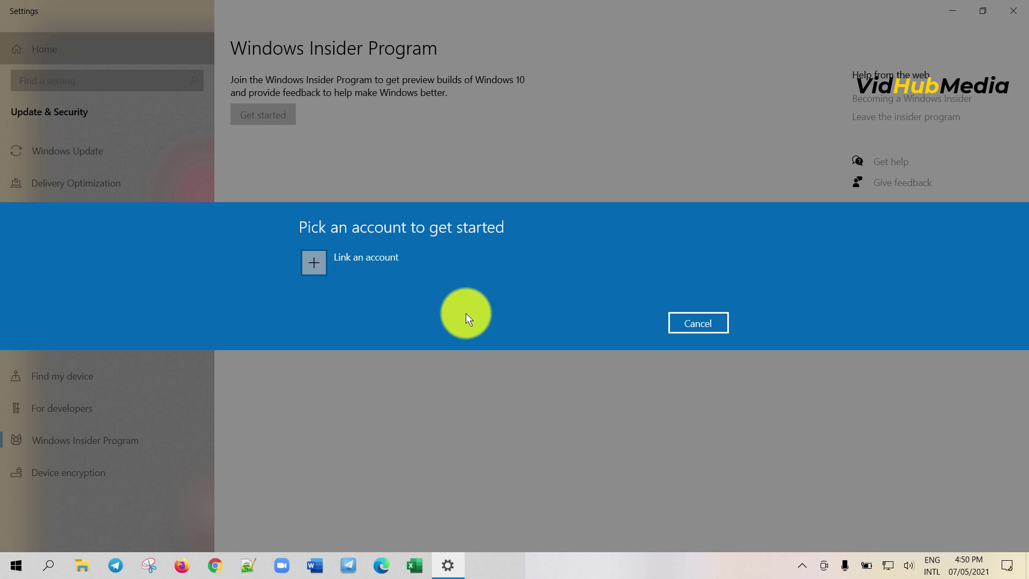
left_click(375, 271)
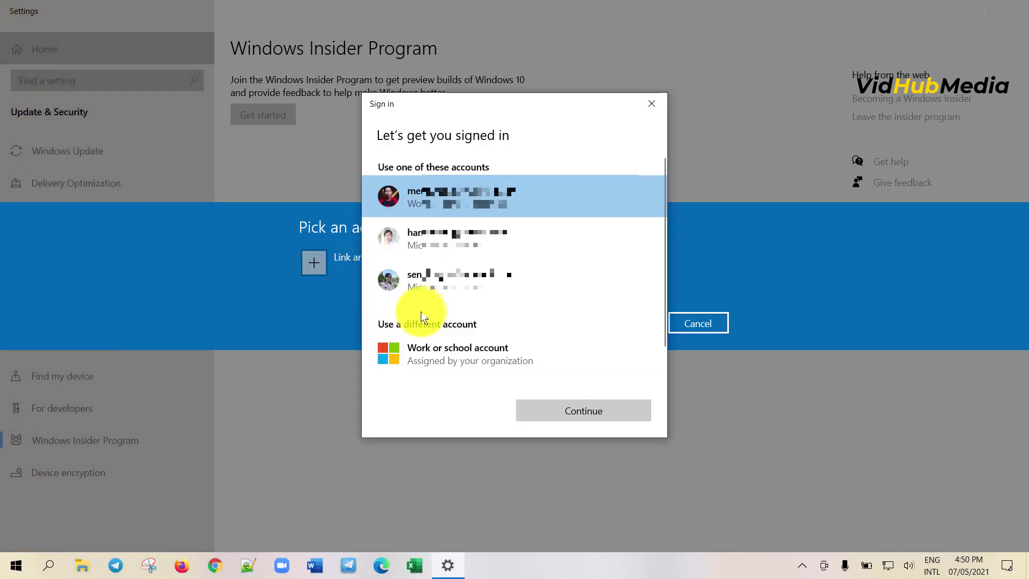
left_click(474, 280)
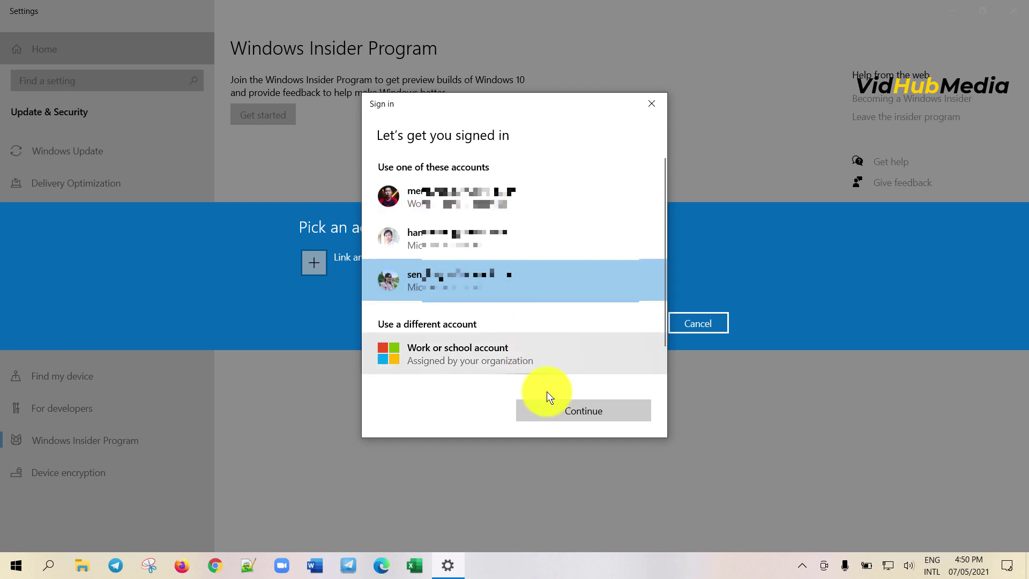
left_click(565, 410)
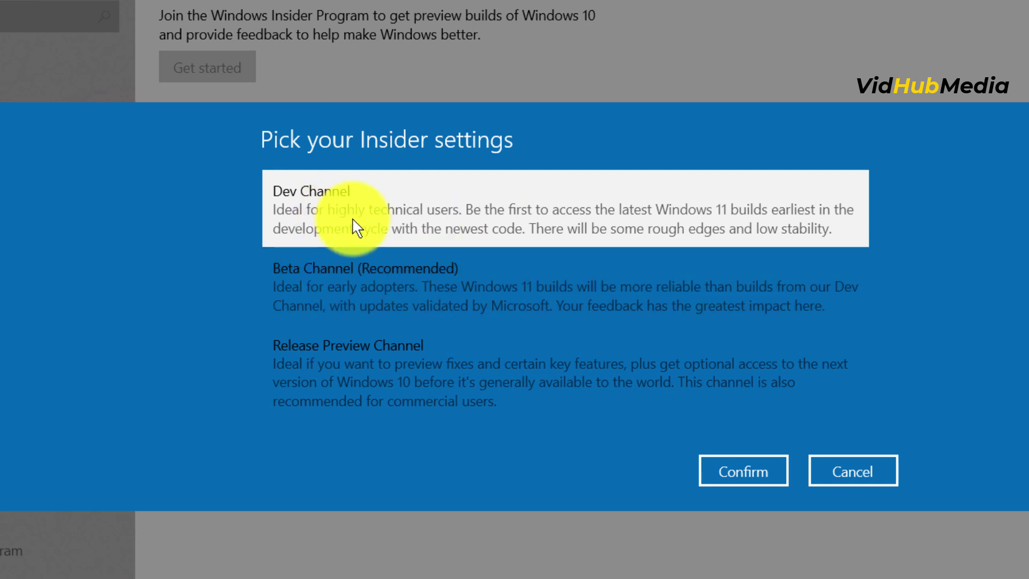
Step: Weigh the Dev, Beta and Release Preview channels, confirm a channel, and accept the Insider terms
left_click(436, 292)
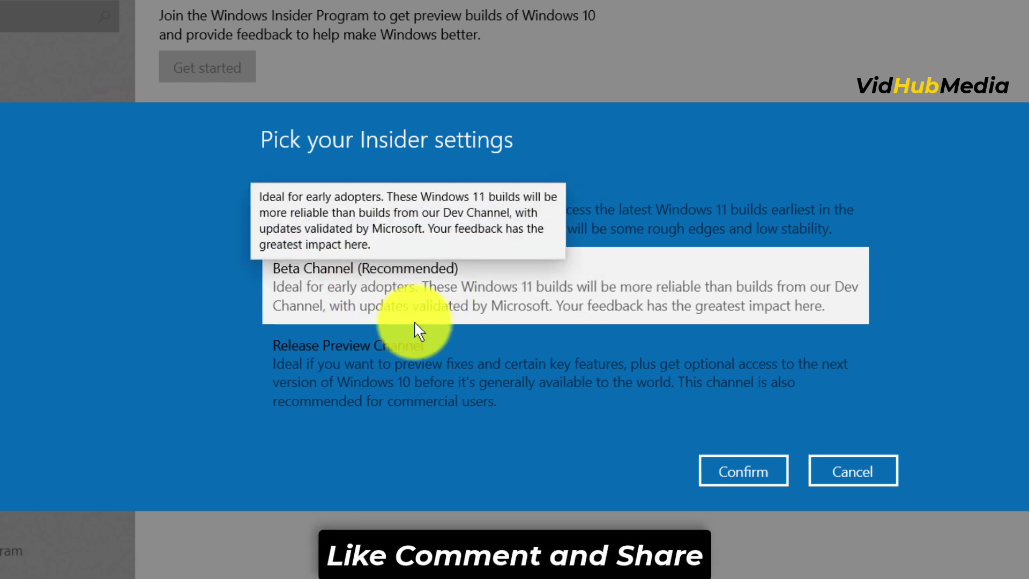
left_click(440, 386)
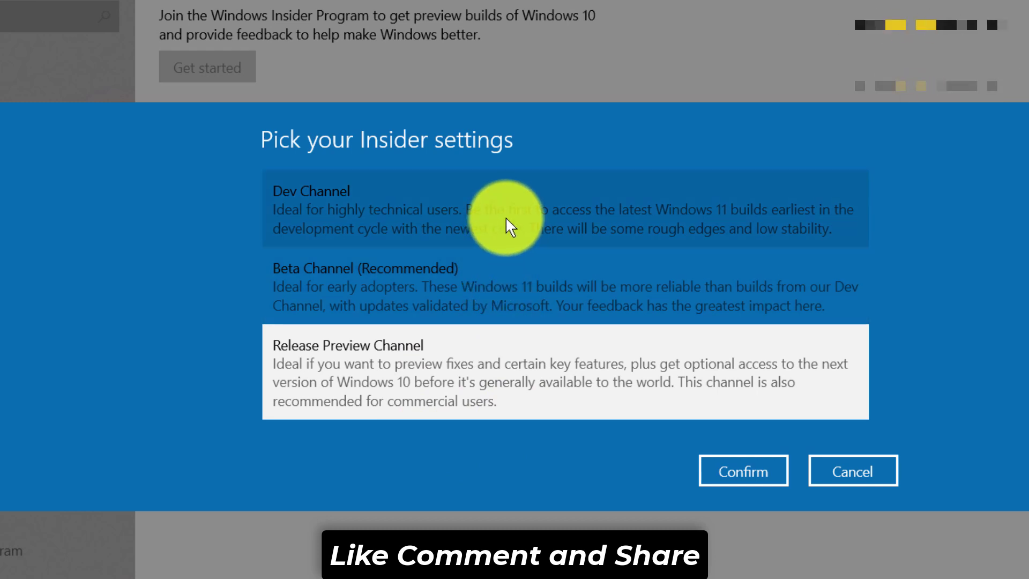
left_click(505, 216)
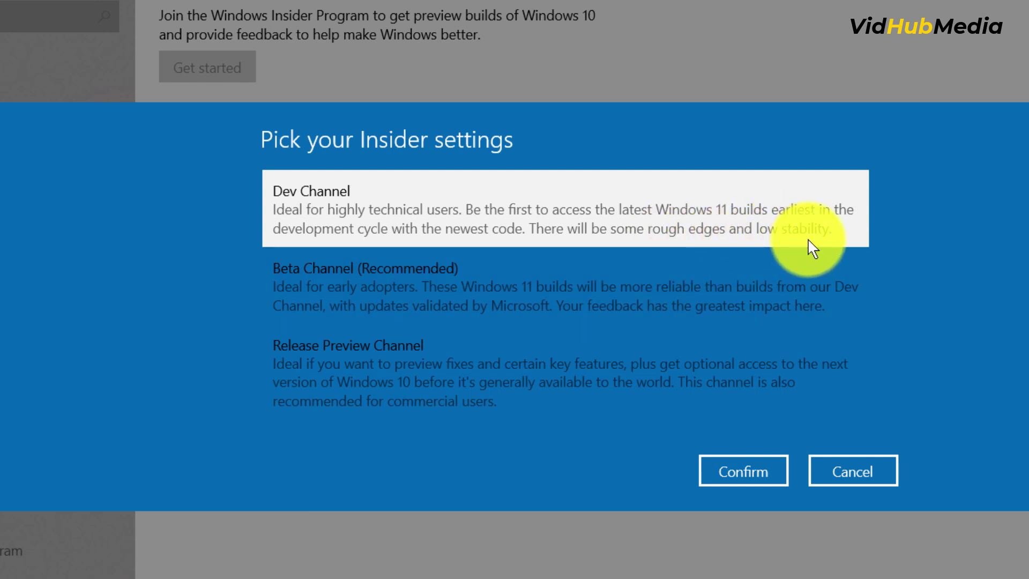
left_click(776, 307)
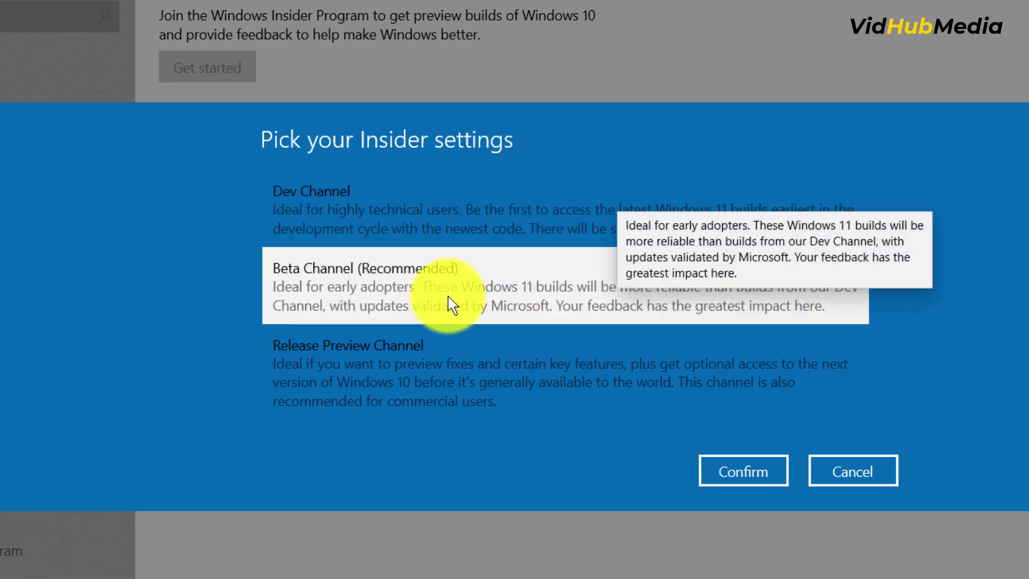
left_click(459, 390)
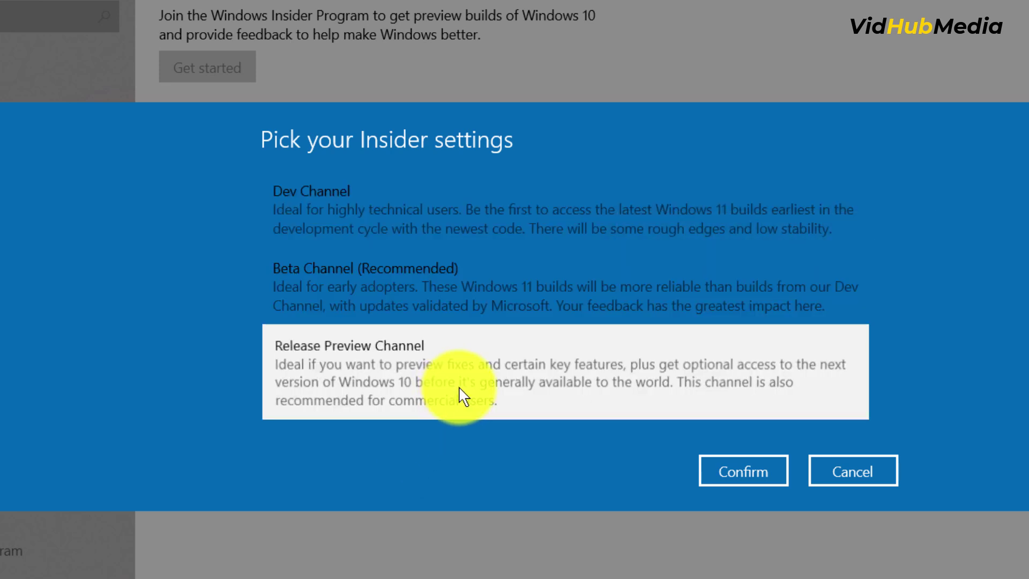
left_click(517, 285)
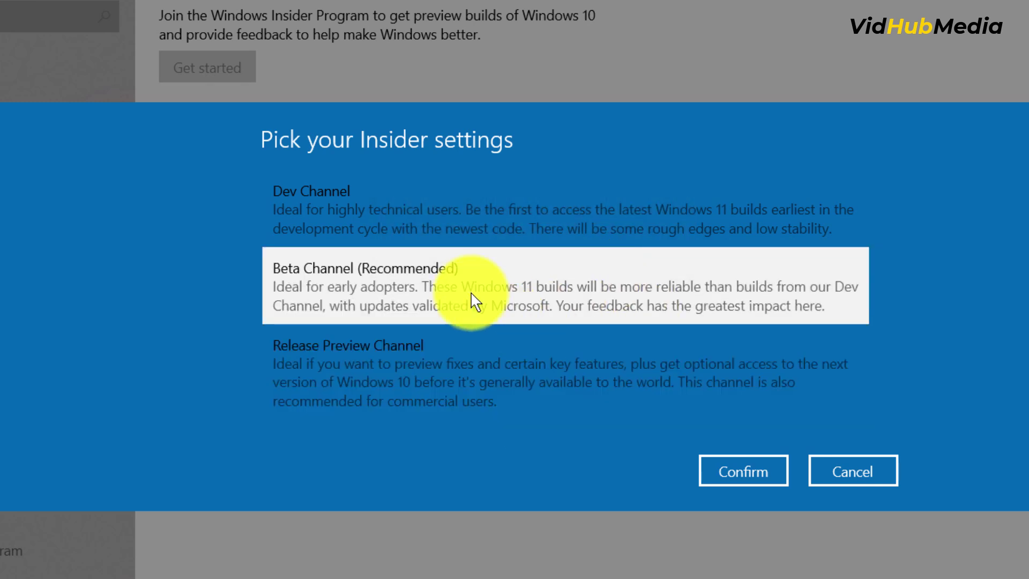
left_click(739, 479)
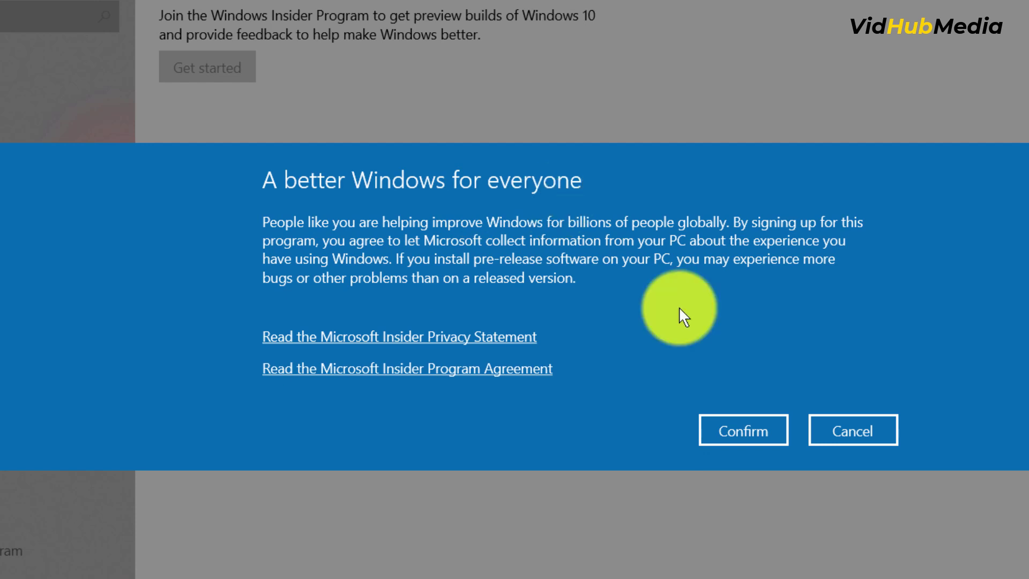
left_click(723, 436)
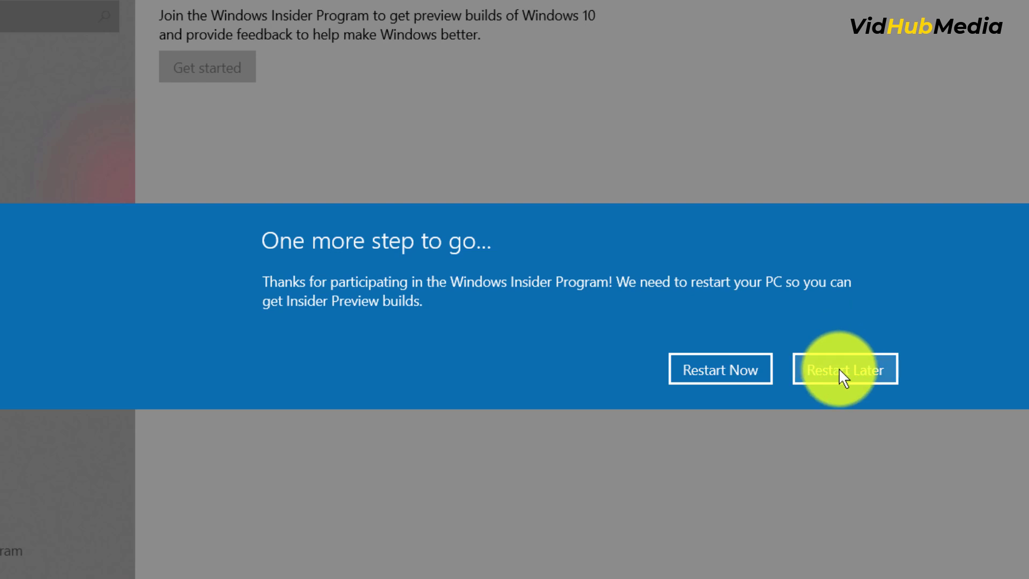
left_click(716, 370)
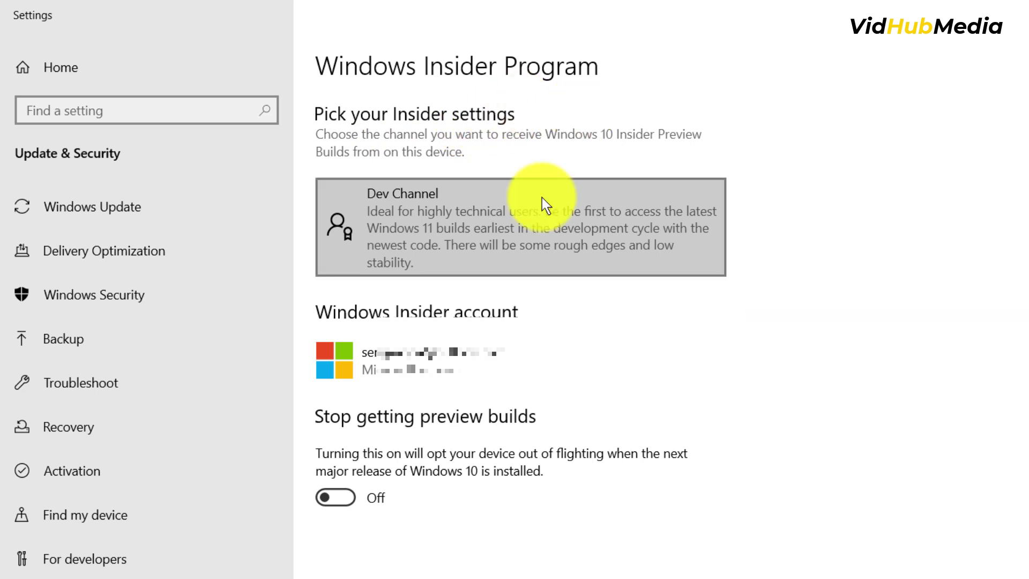
left_click(503, 236)
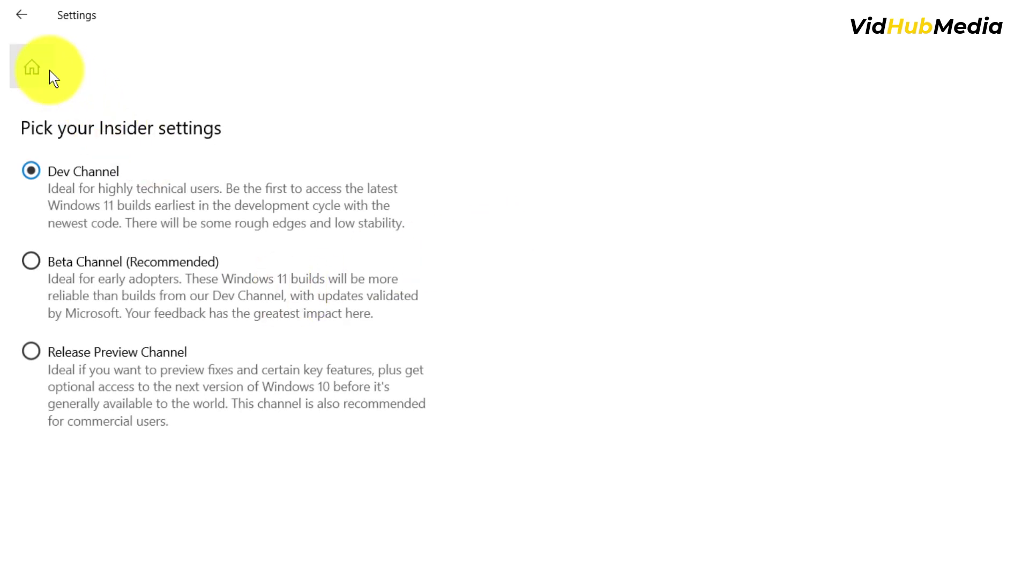
left_click(27, 26)
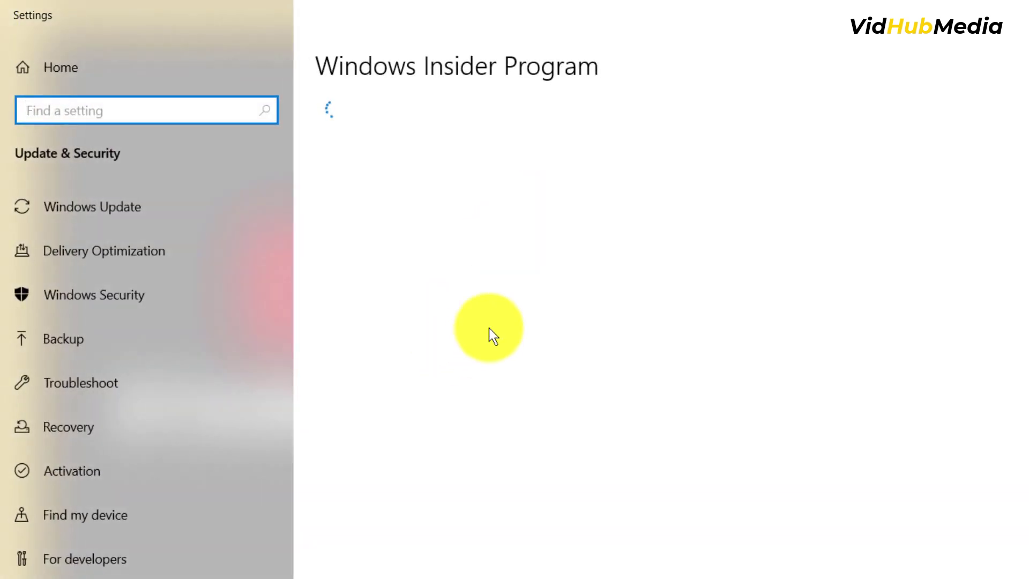
left_click(497, 233)
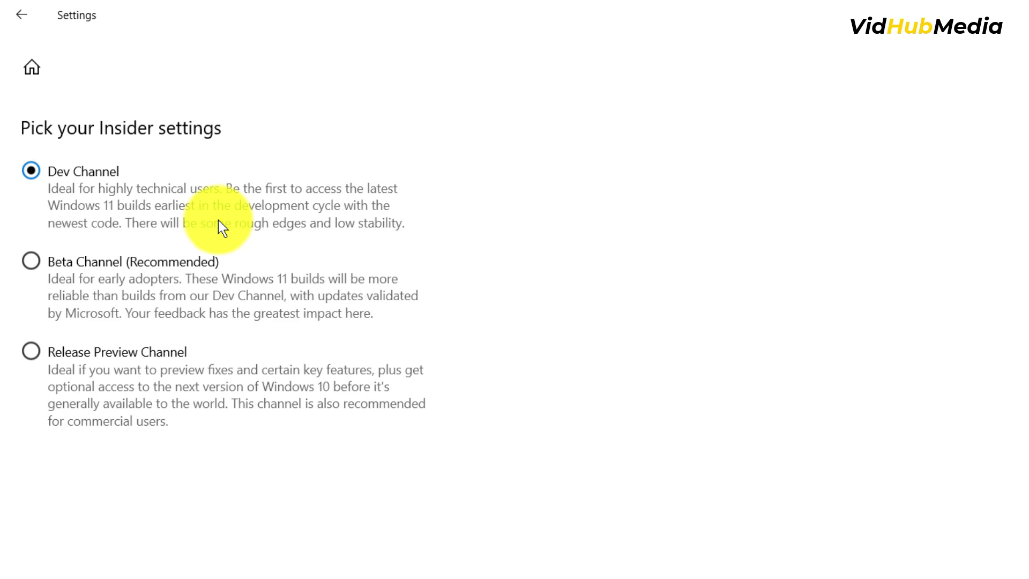
left_click(164, 270)
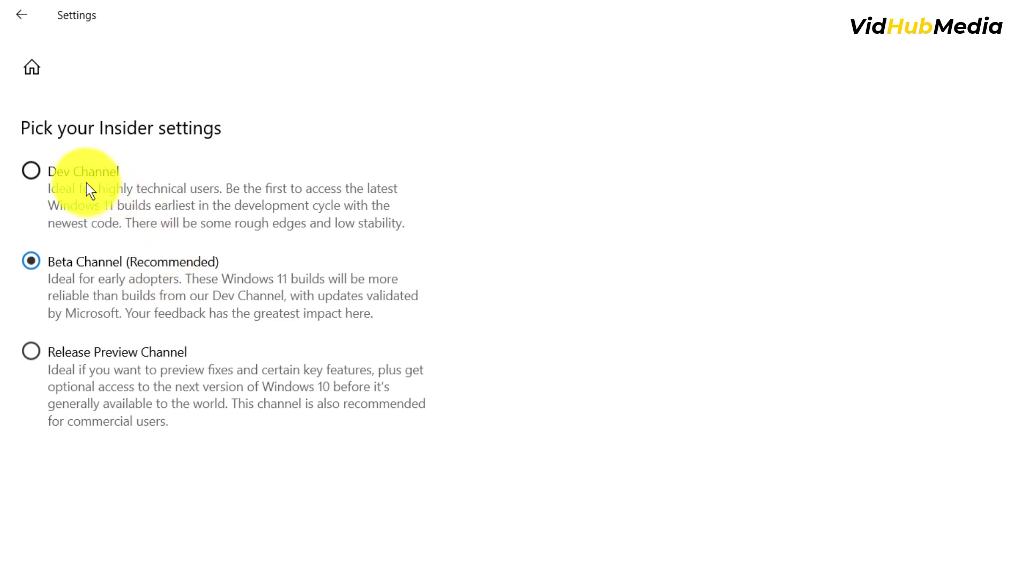
left_click(63, 172)
left_click(22, 24)
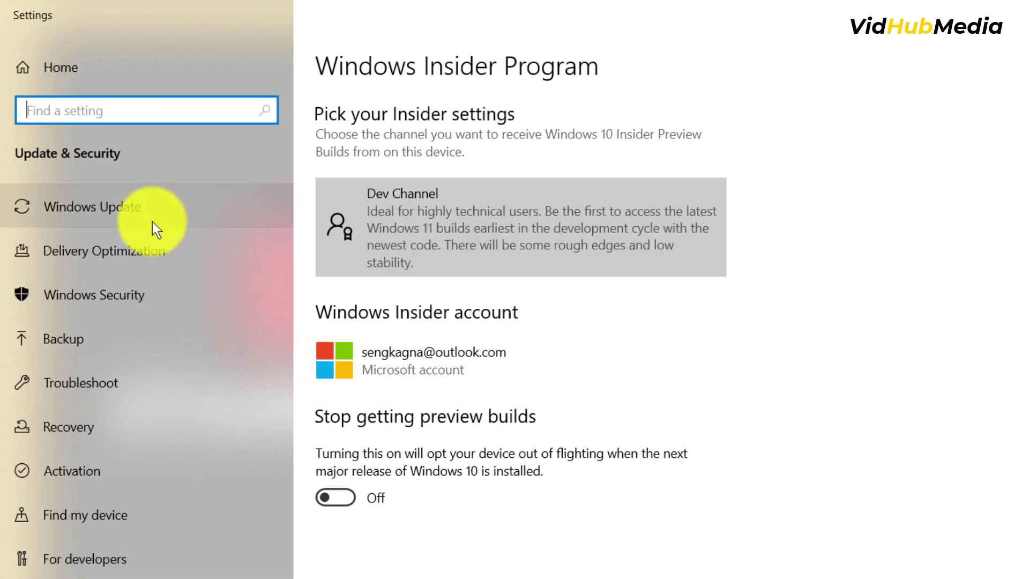
Step: Show Windows Update and highlight the Windows 11 Insider Preview 10.0.22000.51 download entry
left_click(152, 218)
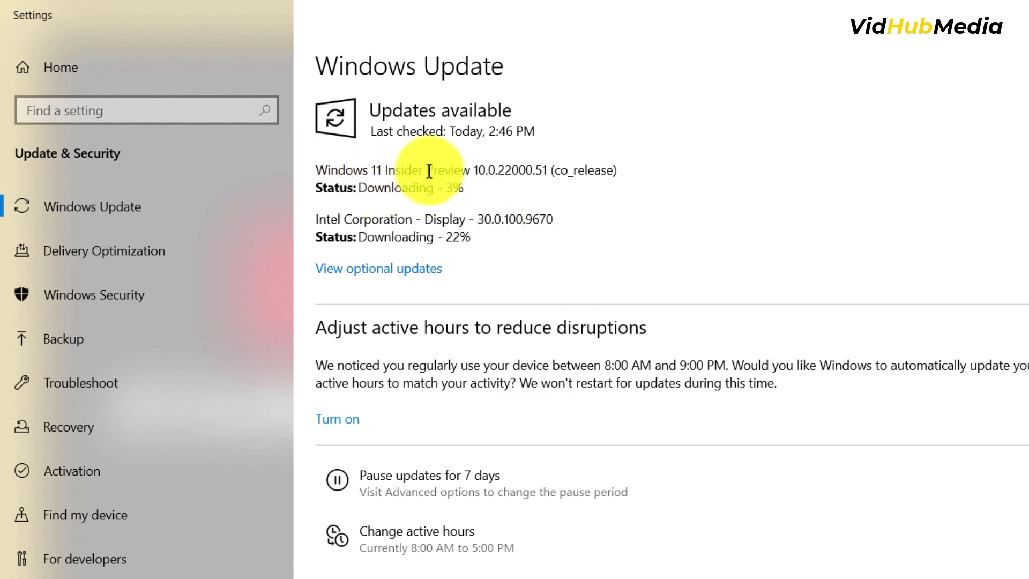
left_click_drag(551, 175, 630, 181)
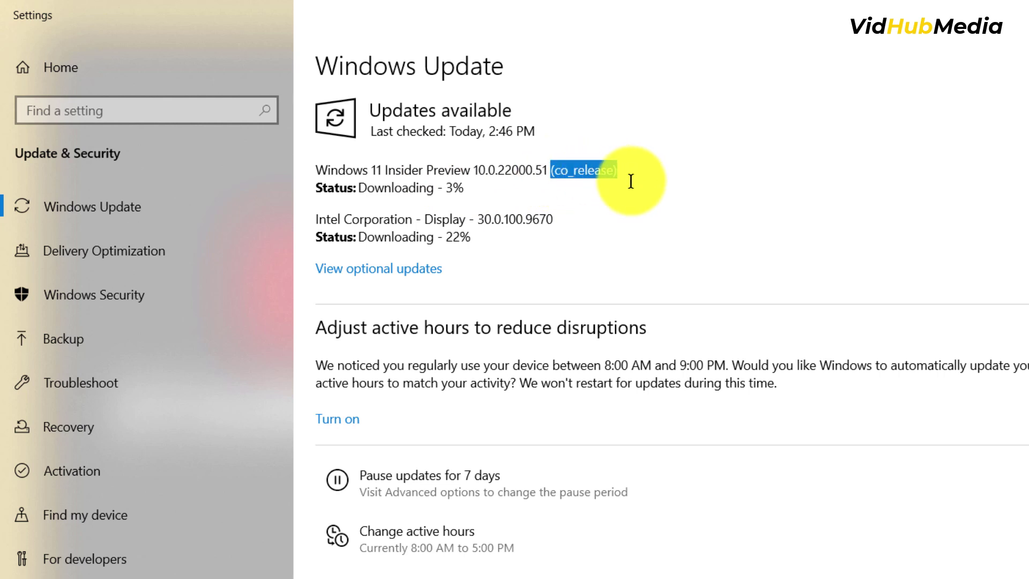
left_click(631, 181)
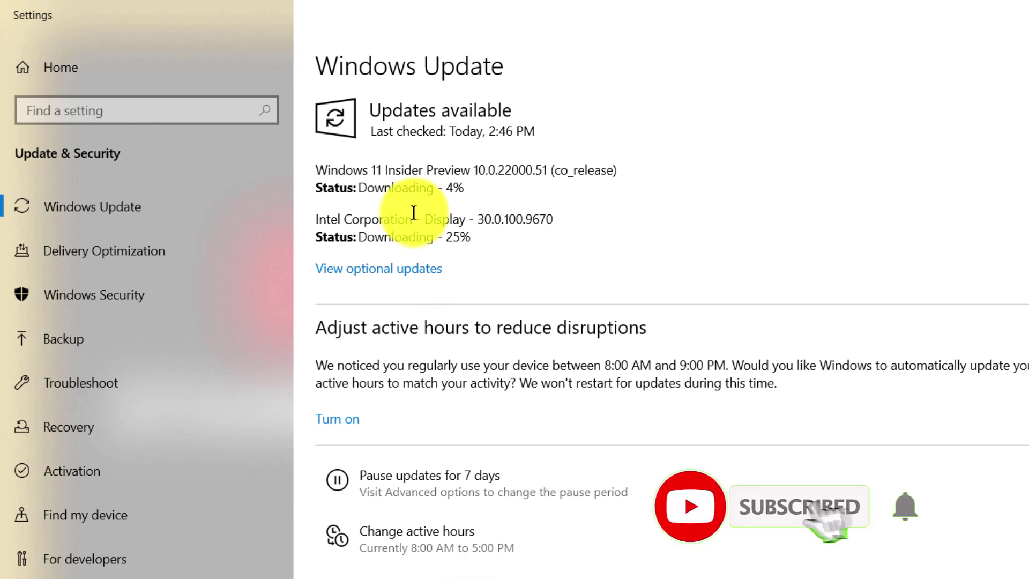
left_click_drag(315, 170, 455, 174)
left_click(466, 181)
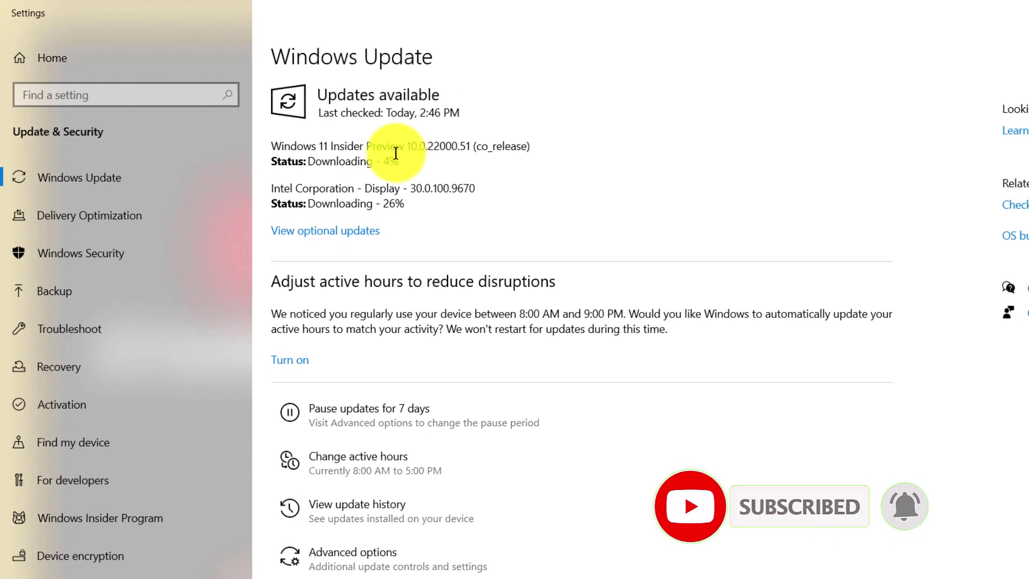
left_click_drag(305, 143, 351, 144)
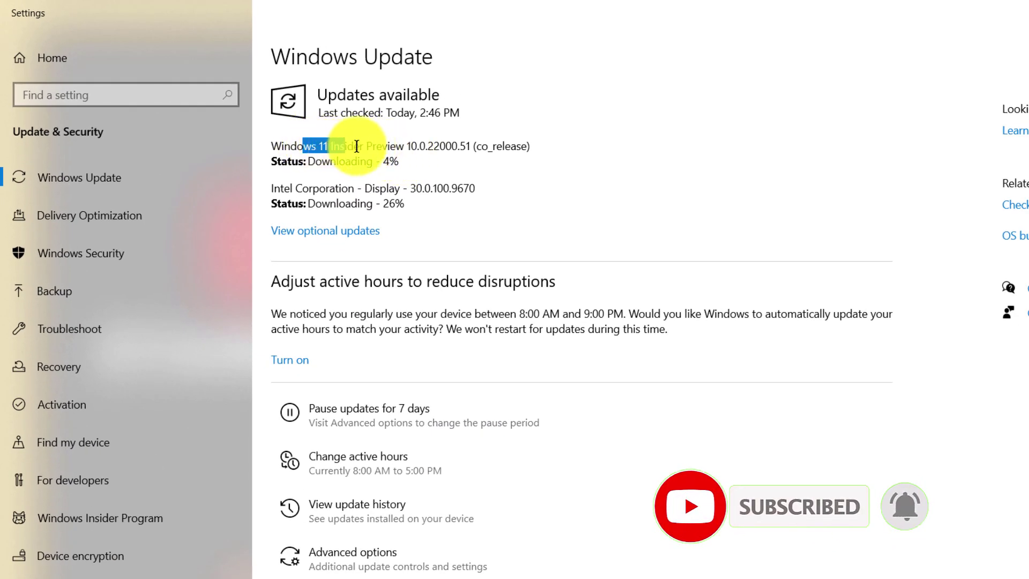
left_click(390, 139)
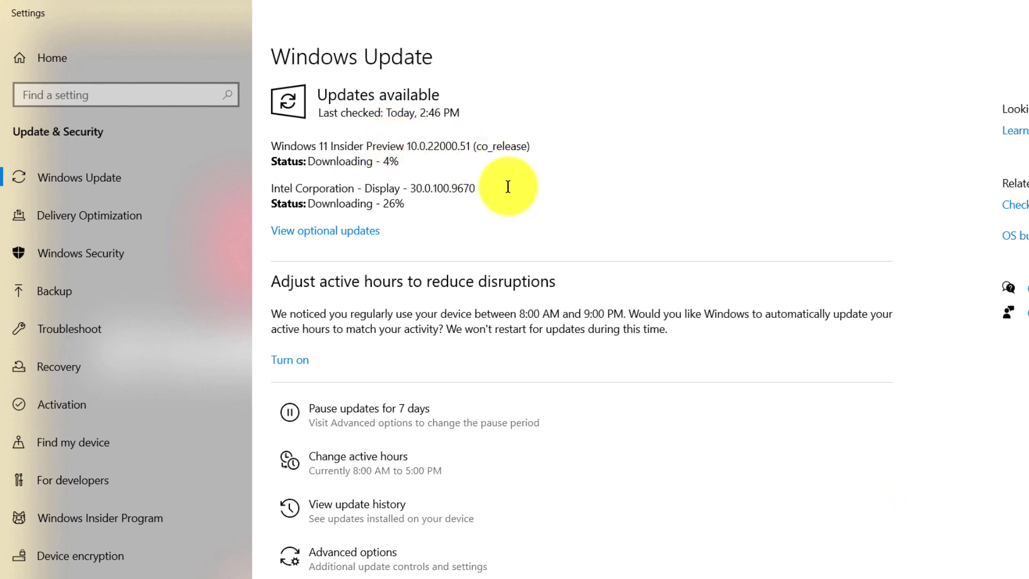
left_click(397, 567)
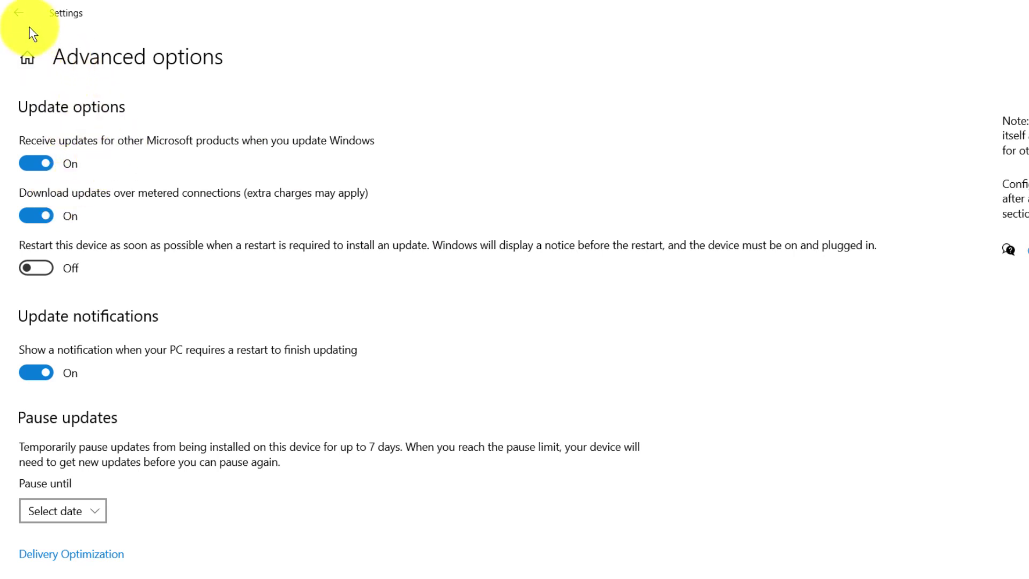
left_click(19, 12)
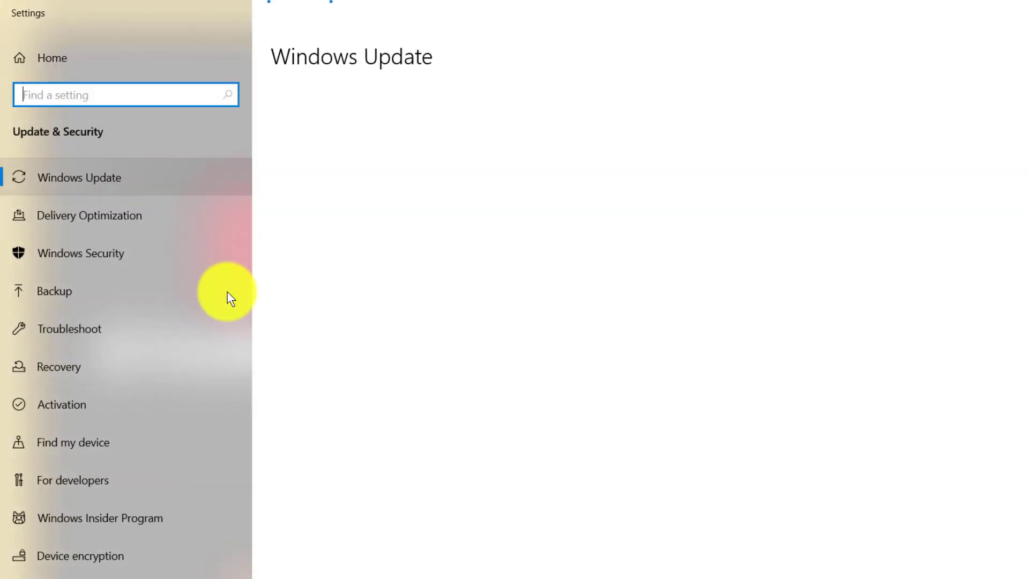
left_click(111, 180)
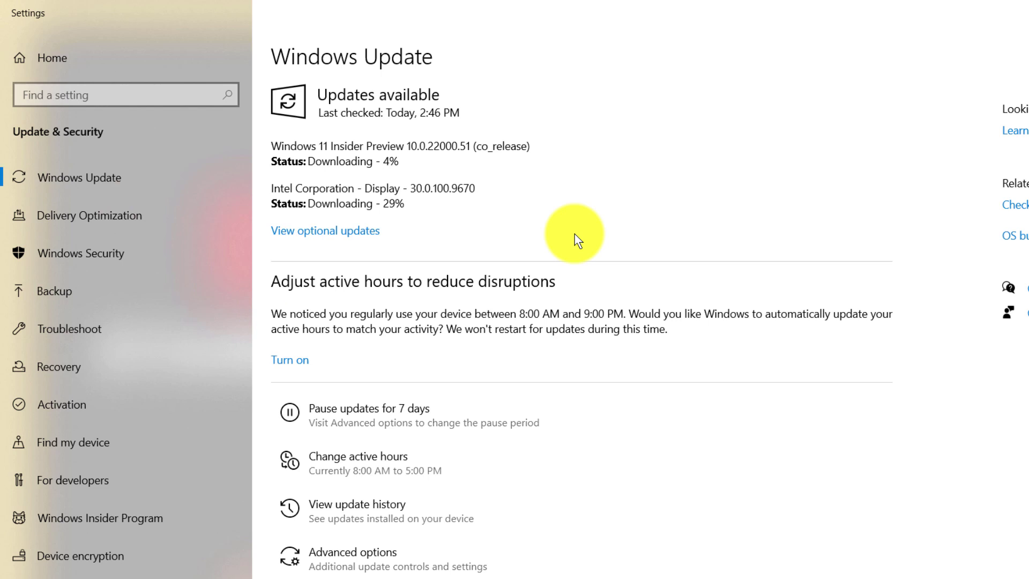